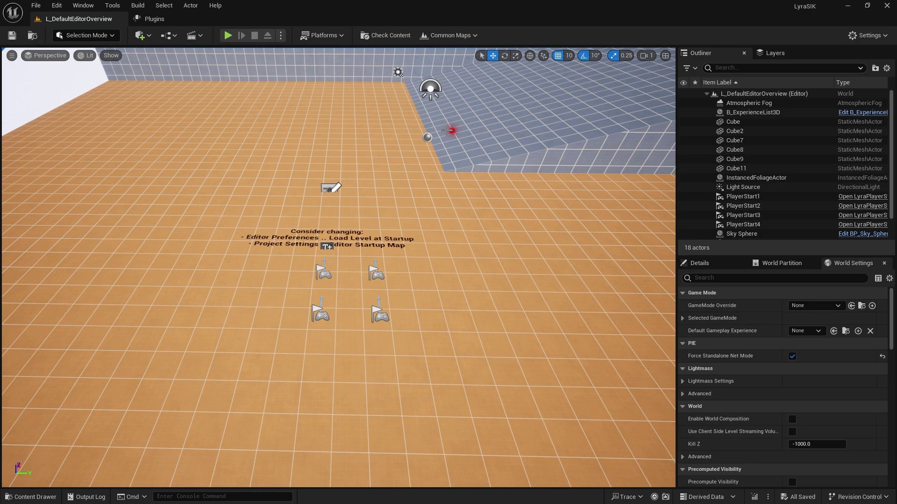
Enable the Betide Studio Steam Integration Kit plugin and restart the editor to load it.
left_click(865, 36)
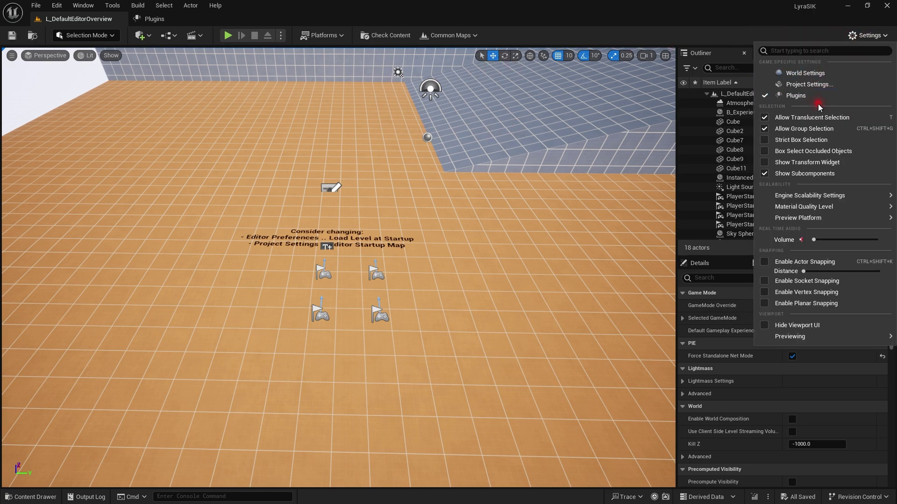
left_click(813, 99)
left_click(251, 180)
left_click(867, 484)
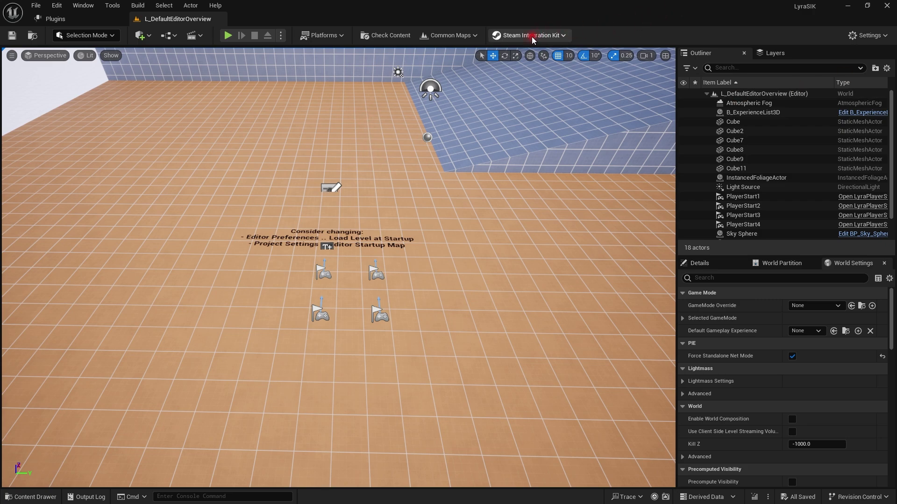
In the Output Log, find the LogOnline lines reporting the NULL online subsystem.
right_click_drag(526, 106, 522, 115)
left_click(98, 492)
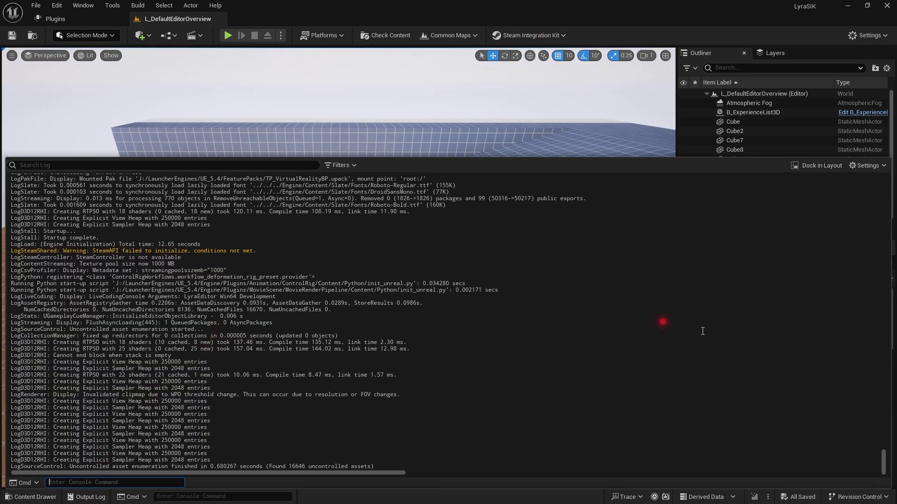
left_click_drag(883, 464, 870, 250)
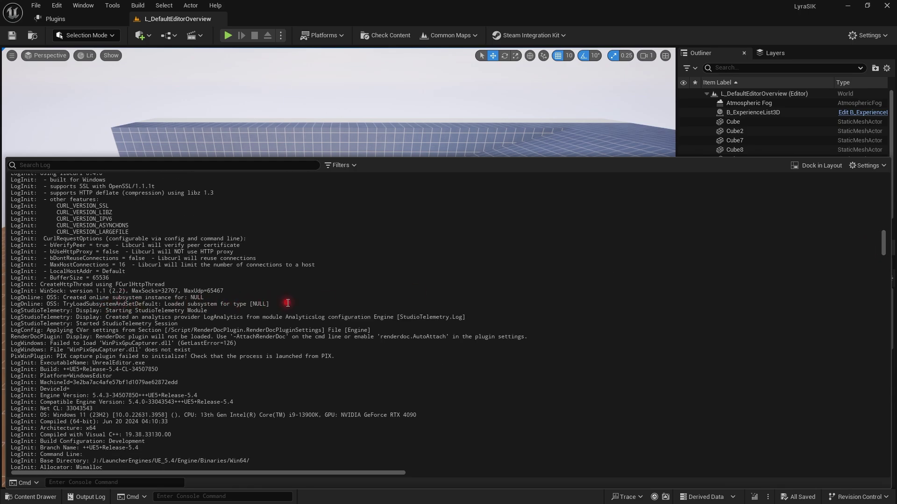
left_click_drag(288, 303, 29, 299)
left_click(177, 318)
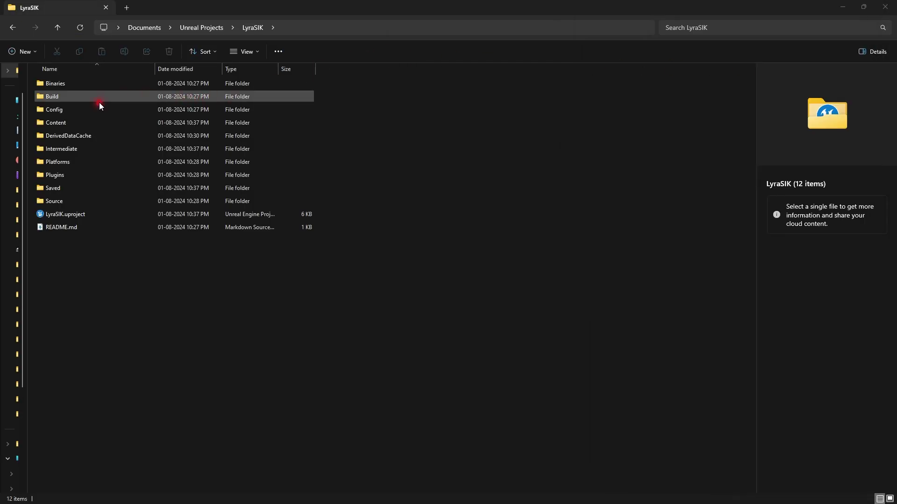
Open Config/DefaultEngine.ini in Notepad and scroll to the end of the file.
double_click(71, 110)
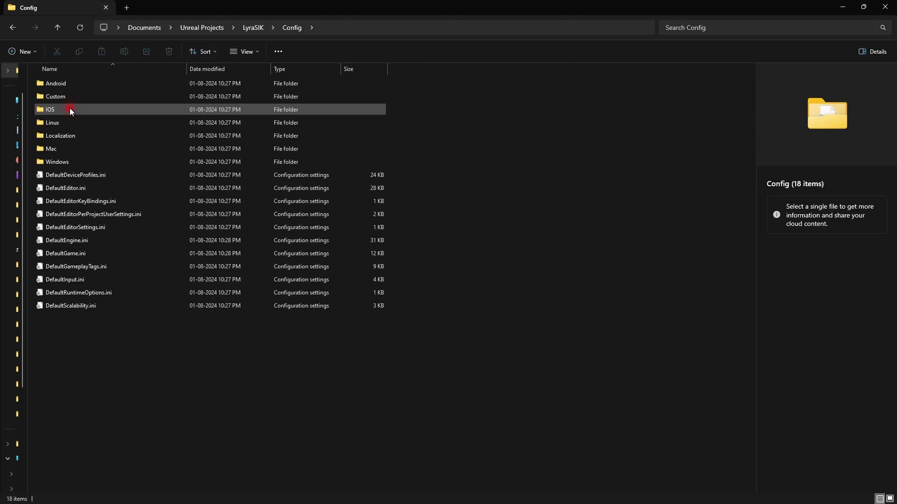
double_click(52, 240)
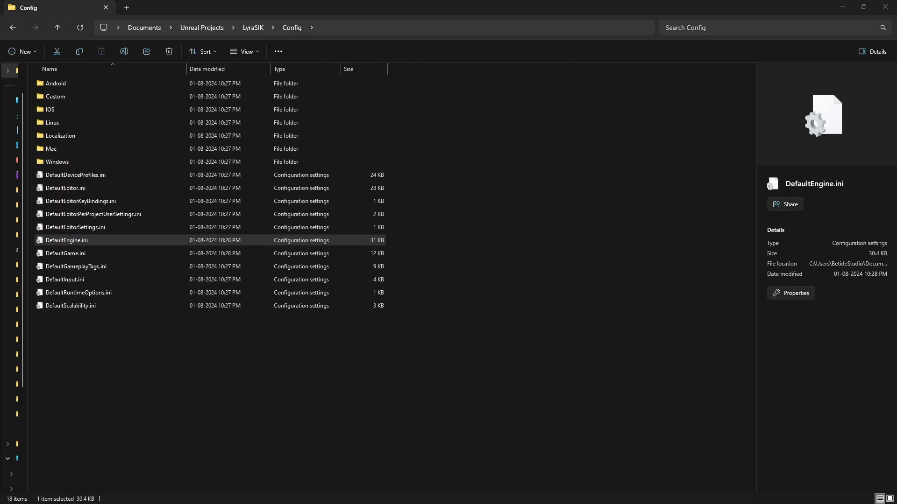
left_click_drag(415, 19, 316, 186)
scroll(336, 212, "down", 15)
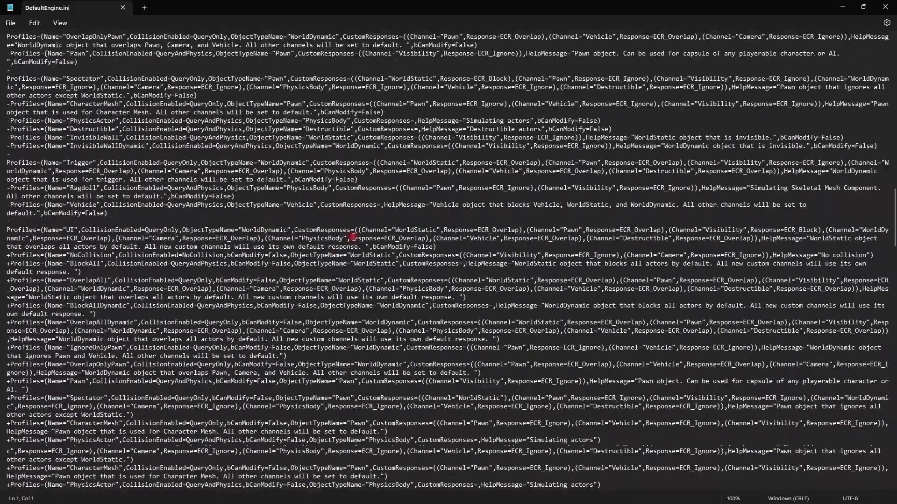
scroll(353, 237, "down", 20)
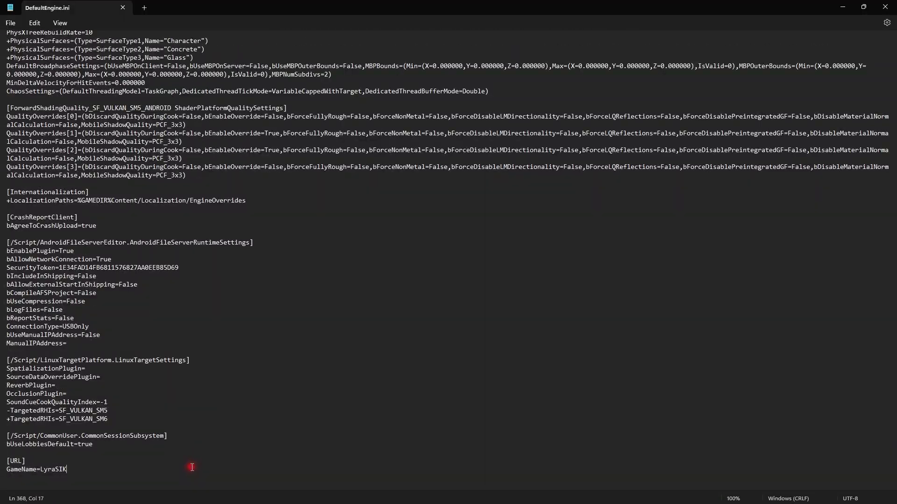
Paste the Steam OnlineSubsystem block at the file end, check DefaultPlatformService, and save.
key("ctrl+v")
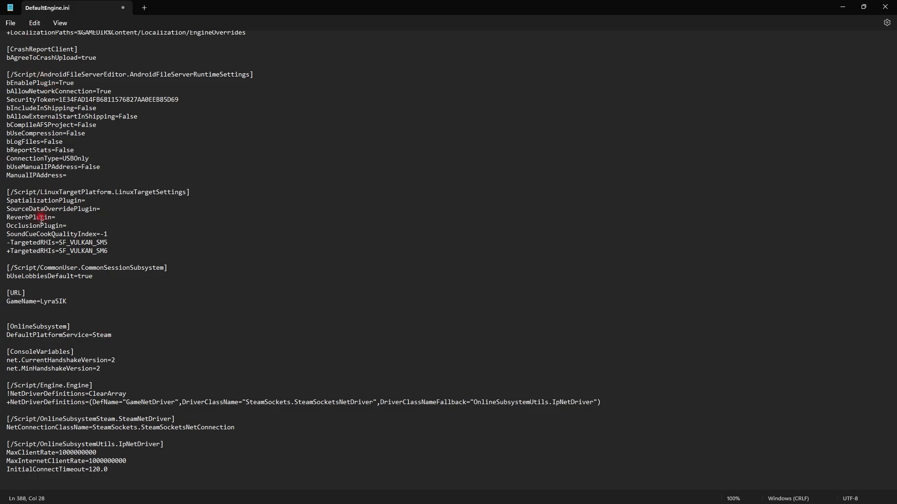
double_click(51, 326)
double_click(77, 335)
scroll(168, 308, "up", 15)
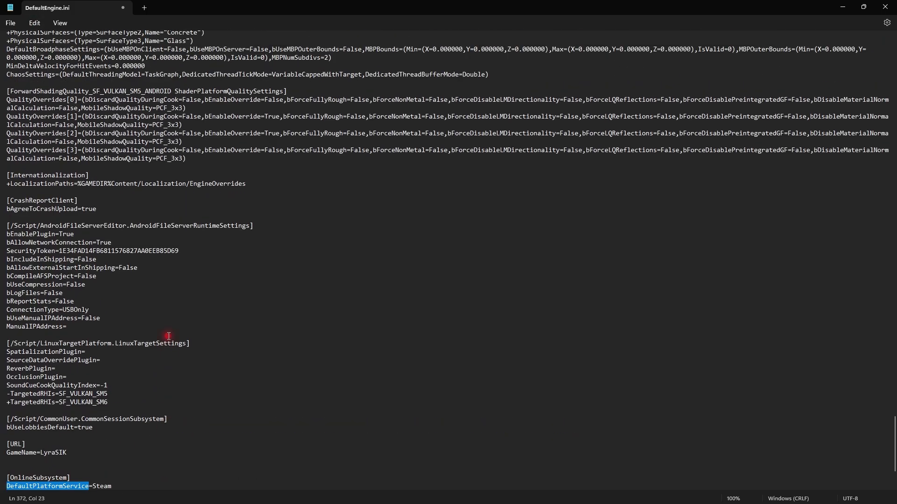
scroll(168, 336, "up", 18)
scroll(168, 336, "up", 20)
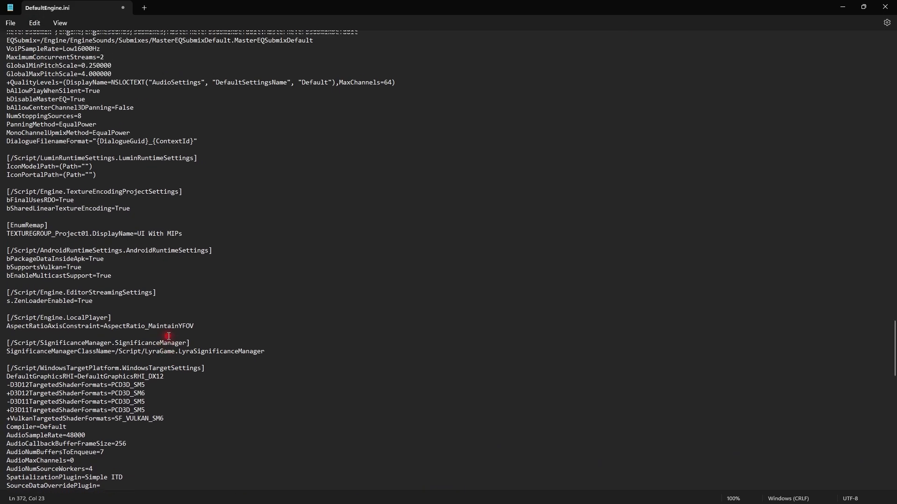
scroll(168, 337, "up", 20)
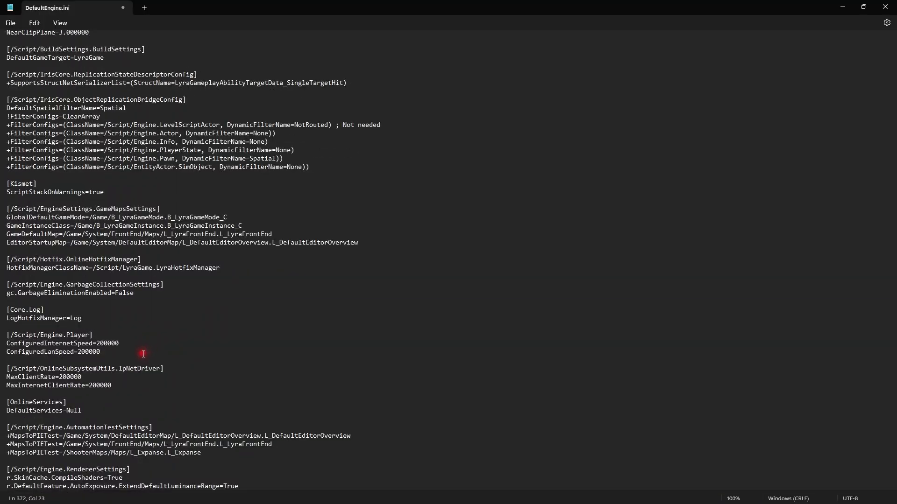
scroll(143, 353, "up", 9)
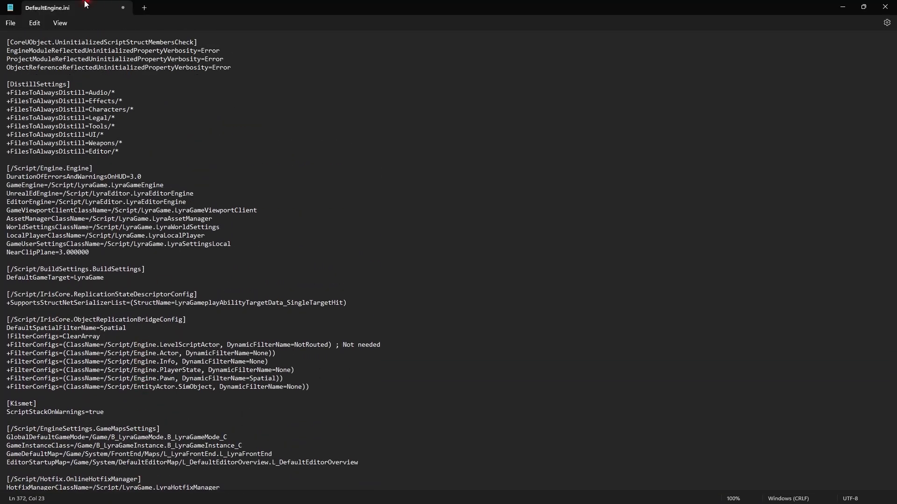
left_click(13, 29)
Finish saving DefaultEngine.ini and return to the Config folder.
left_click(38, 104)
key("alt+Tab")
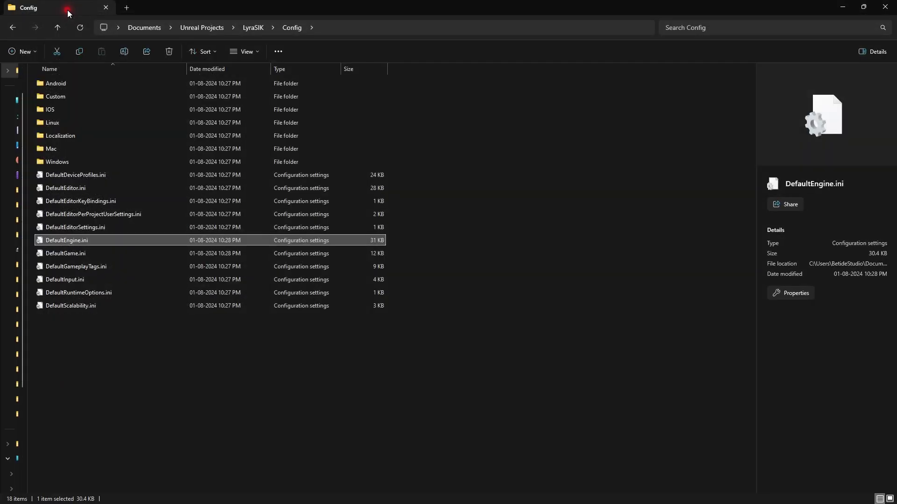
left_click(148, 334)
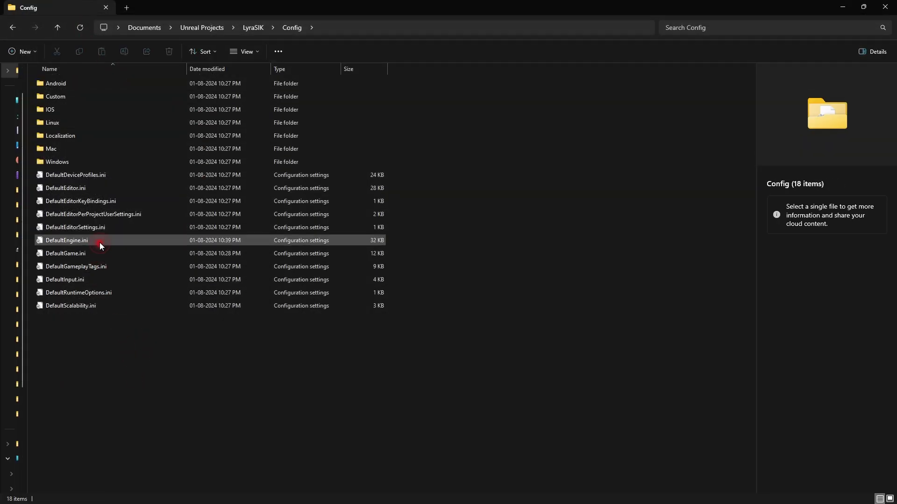
In Config\Windows, inspect WindowsEngine.ini unchanged and delete the Custom folder.
double_click(58, 163)
double_click(82, 98)
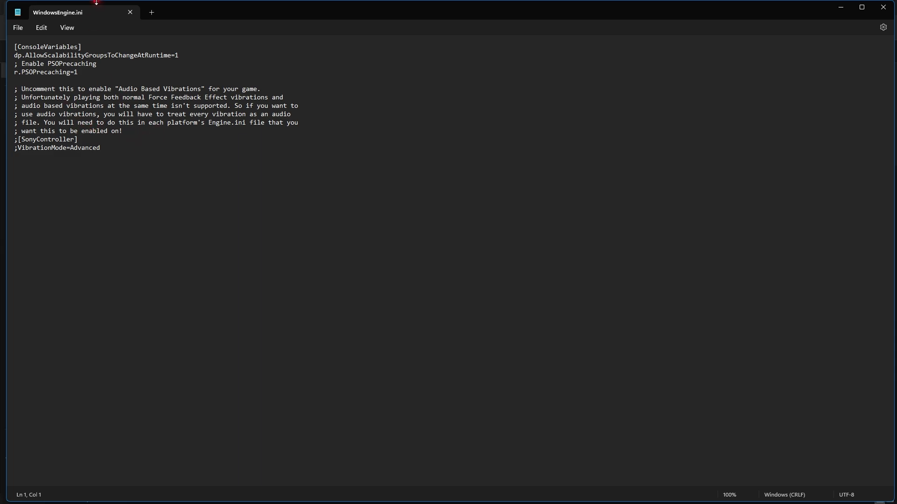
left_click(130, 12)
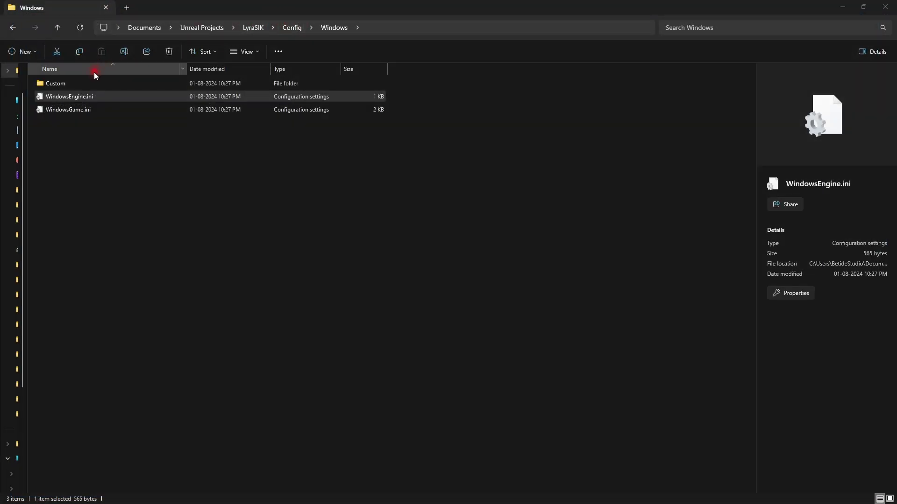
left_click(74, 83)
key("Delete")
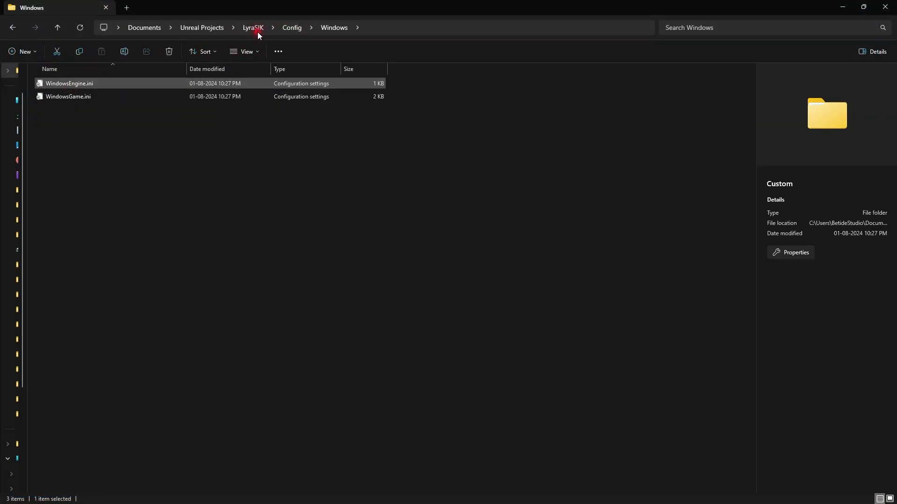
Confirm the Steam Integration Kit settings show Steam App Id and Dev App Id as 480.
left_click(257, 30)
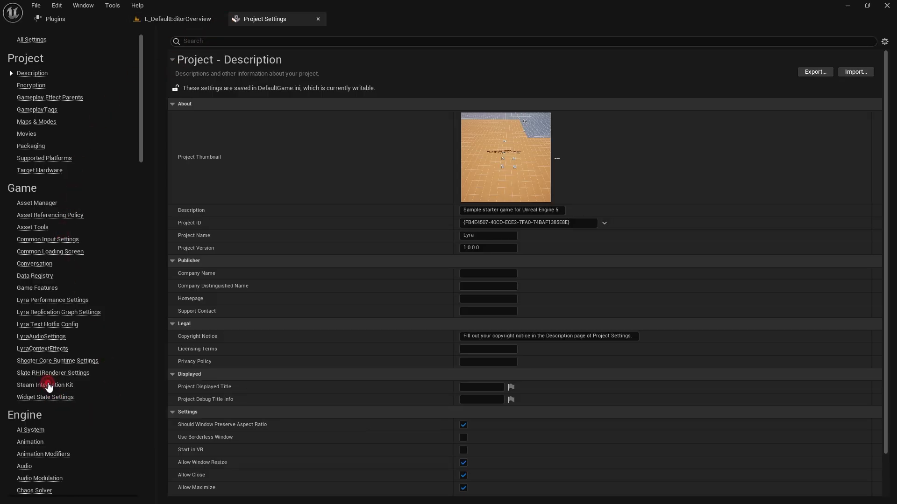
left_click(48, 386)
left_click(494, 112)
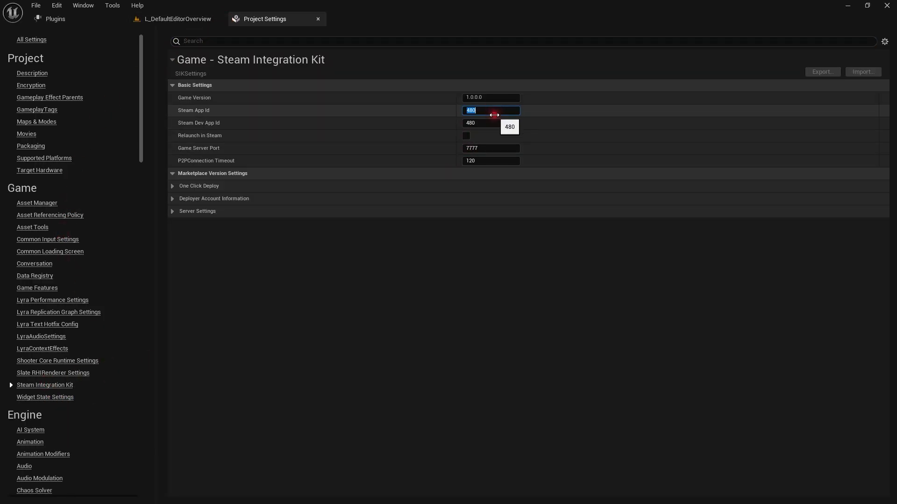
left_click(486, 124)
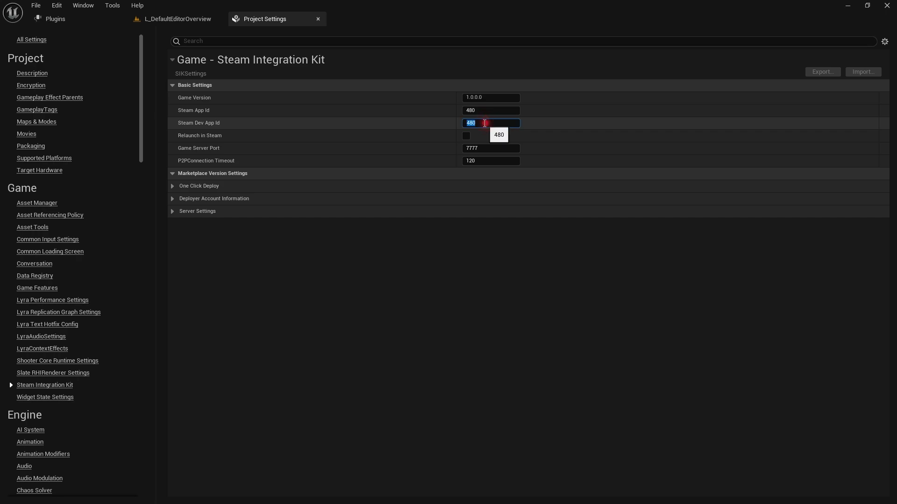
left_click_drag(448, 2, 426, 77)
Filter the Output Log for Steam and read the SteamAPI initialization errors, then go to Plugins.
left_click(303, 87)
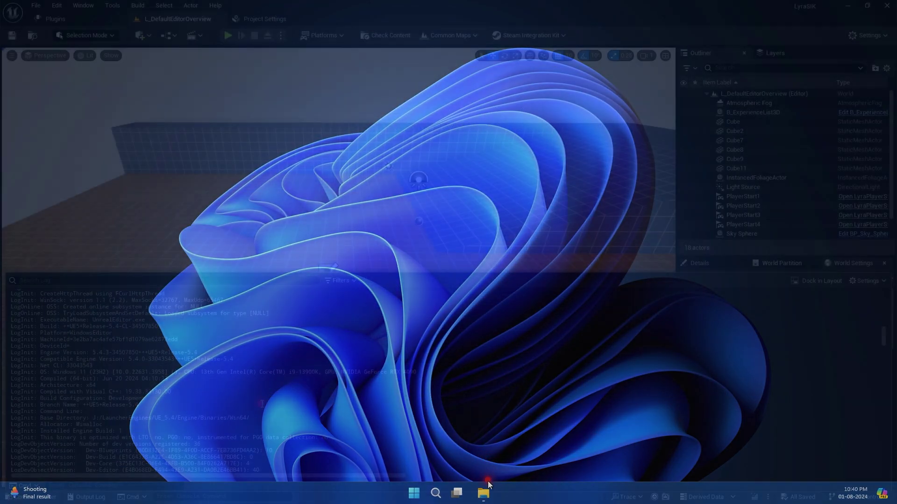
left_click(486, 472)
scroll(260, 409, "up", 8)
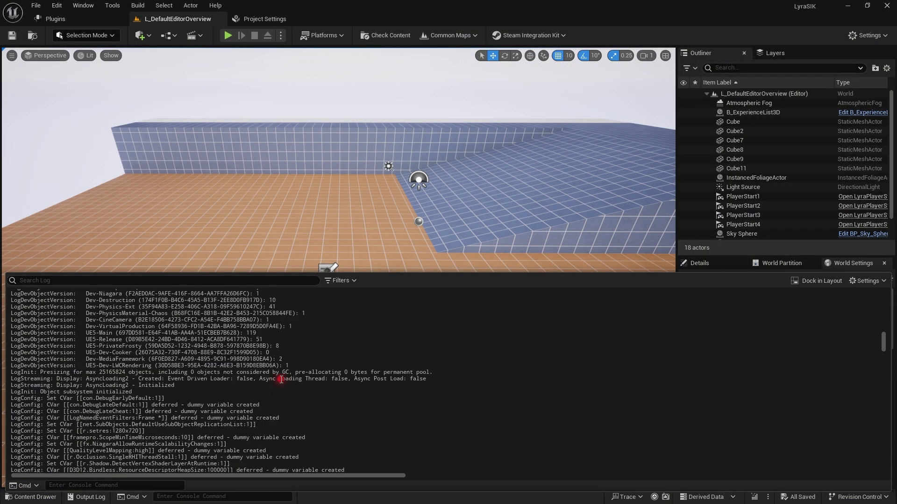
type("stwe")
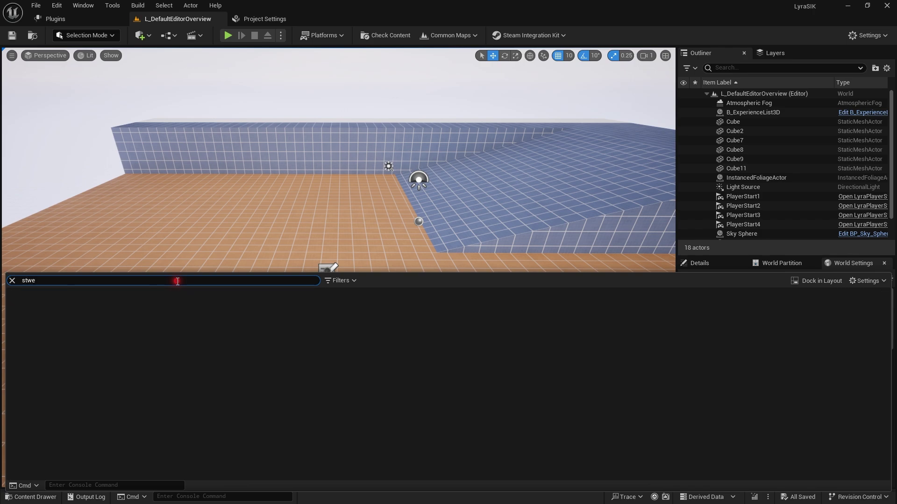
type("am")
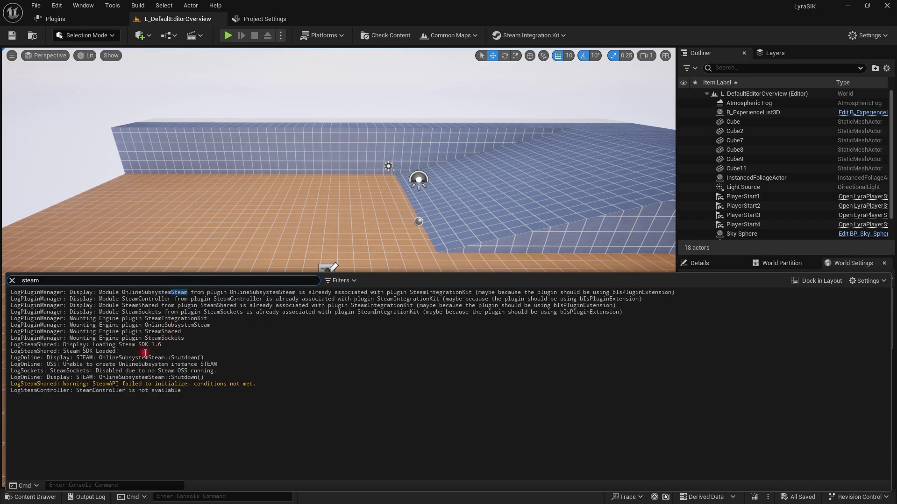
left_click_drag(146, 354, 77, 358)
left_click(111, 359)
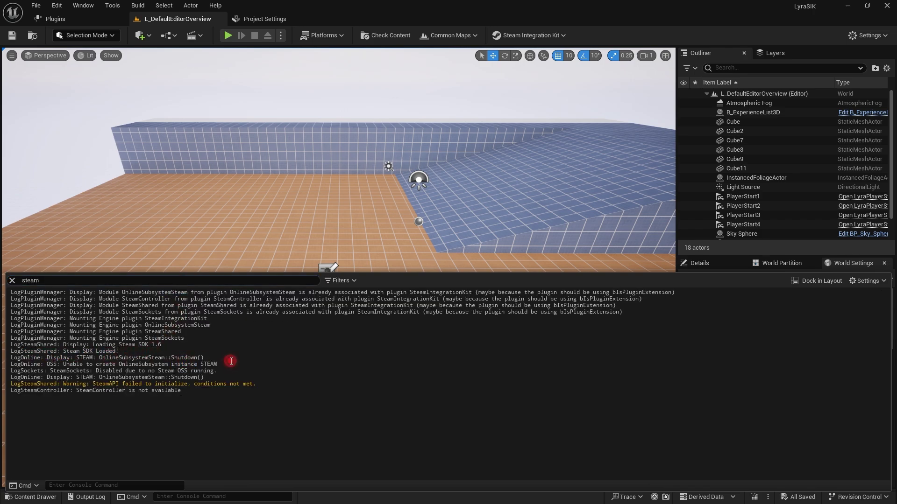
left_click(865, 34)
Disable the Online Subsystem Steam plugin along with its dependent Steam Sockets plugin.
left_click(828, 96)
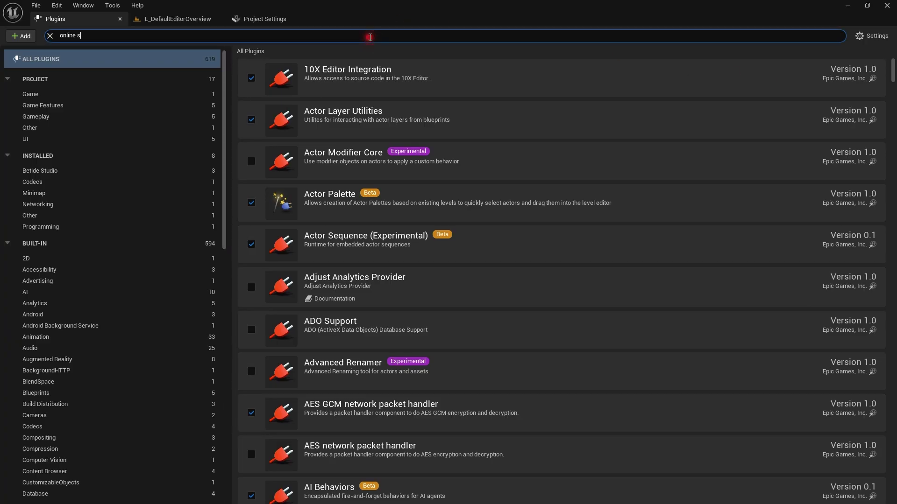
scroll(317, 297, "down", 3)
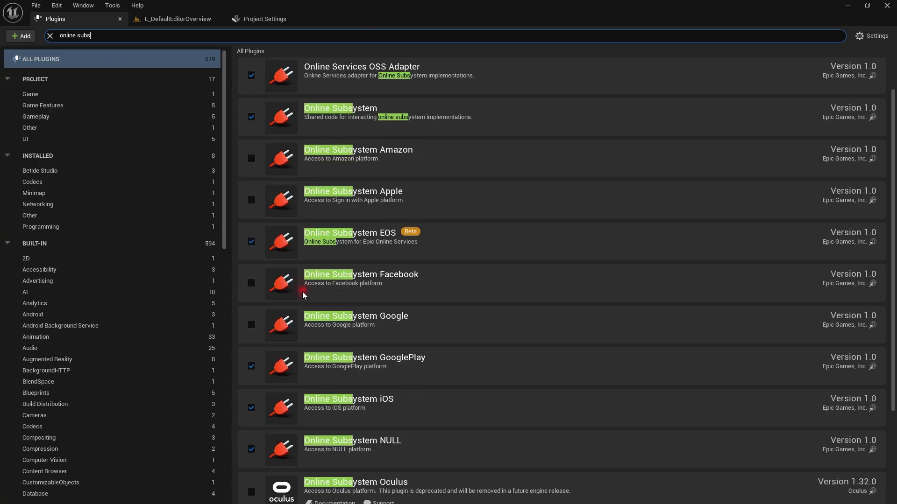
left_click(251, 401)
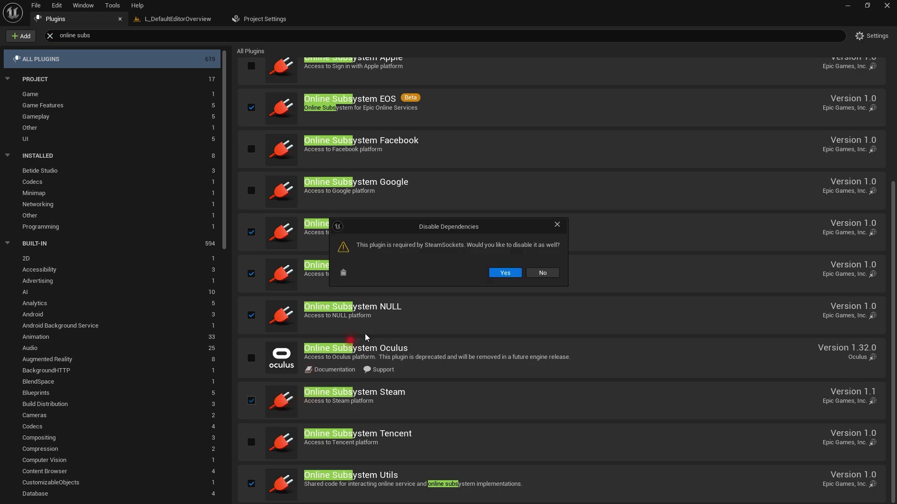
left_click(507, 274)
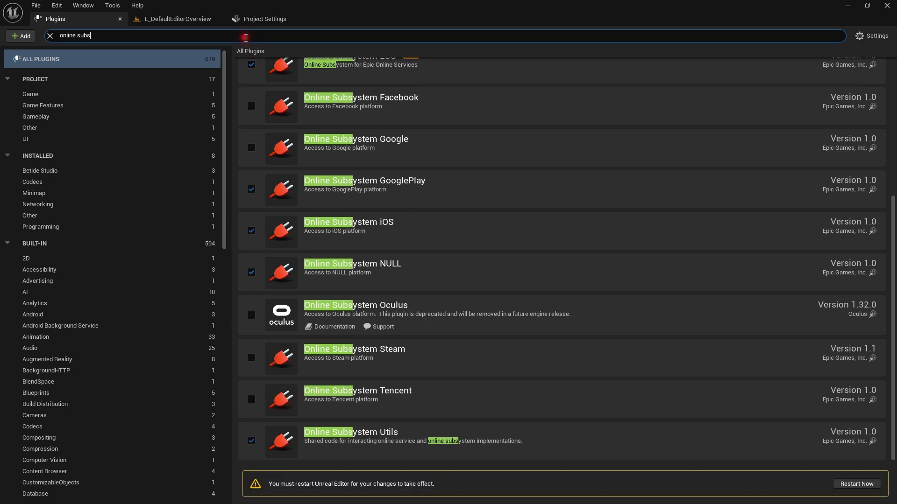
Search 'steam', disable Steam Shared Module with its dependents, and restart the editor.
triple_click(245, 37)
type("stea,")
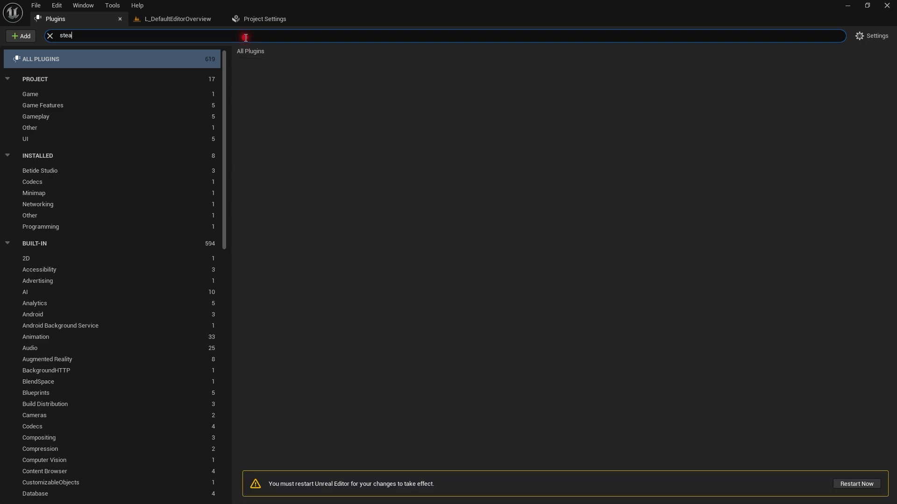
key("BackSpace")
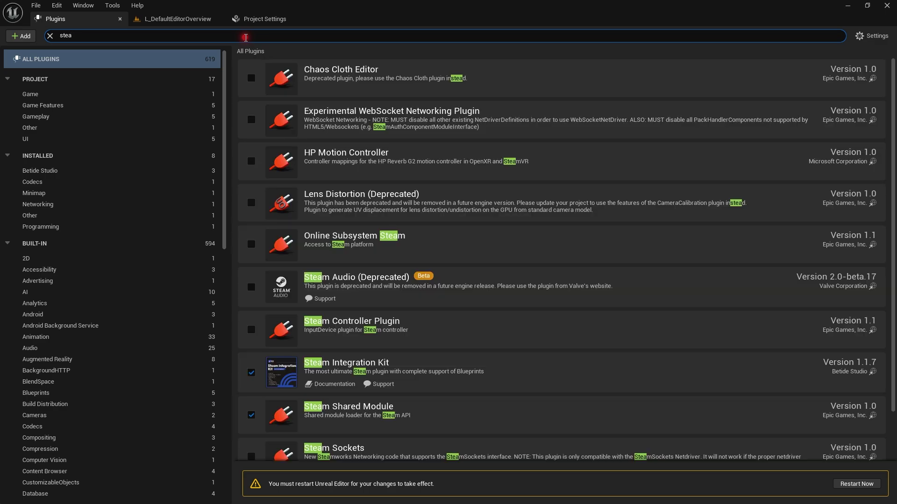
type("m")
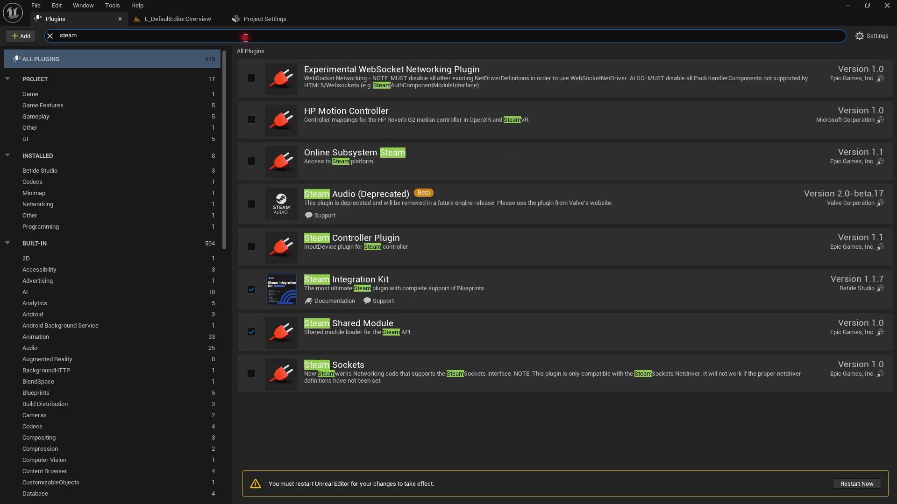
left_click(254, 341)
left_click(516, 275)
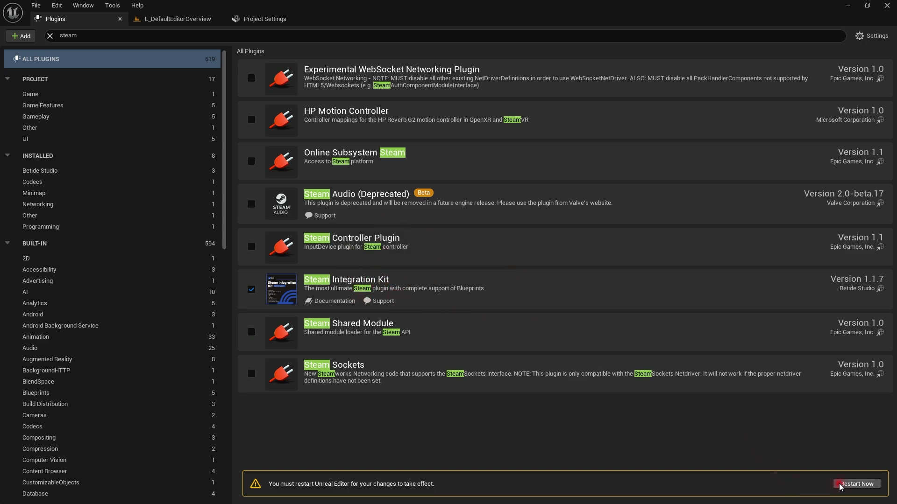
left_click(857, 484)
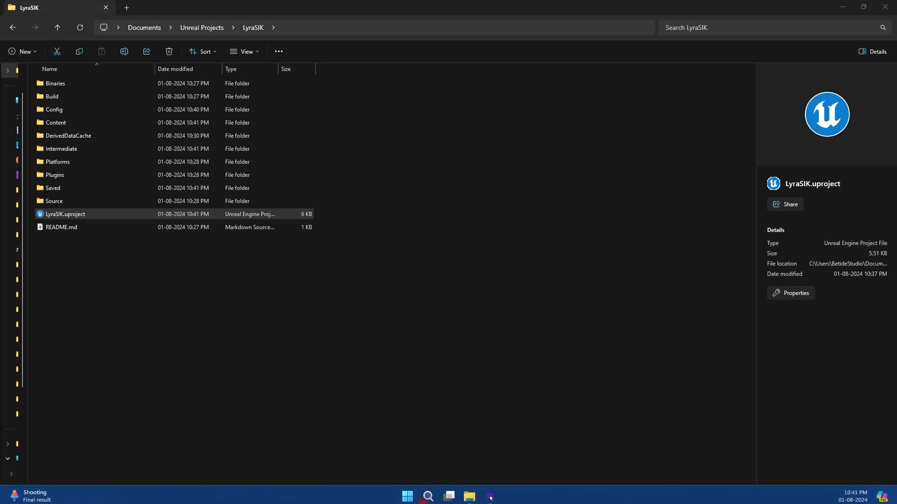
Launch the Steam client from the Windows Search recent apps list.
left_click(429, 496)
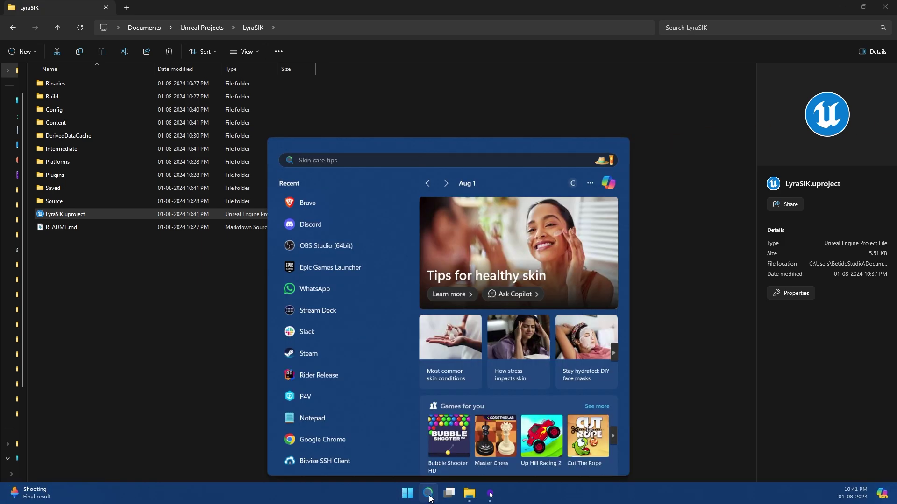
left_click(293, 352)
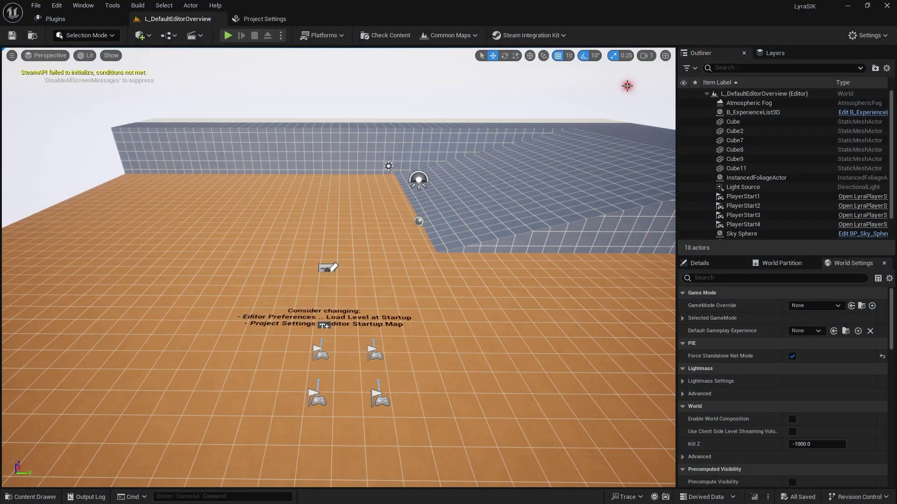
In Editor Preferences > Level Editor > Play, enter '-' in Additional Launch Parameters, then return to the level.
left_click(282, 38)
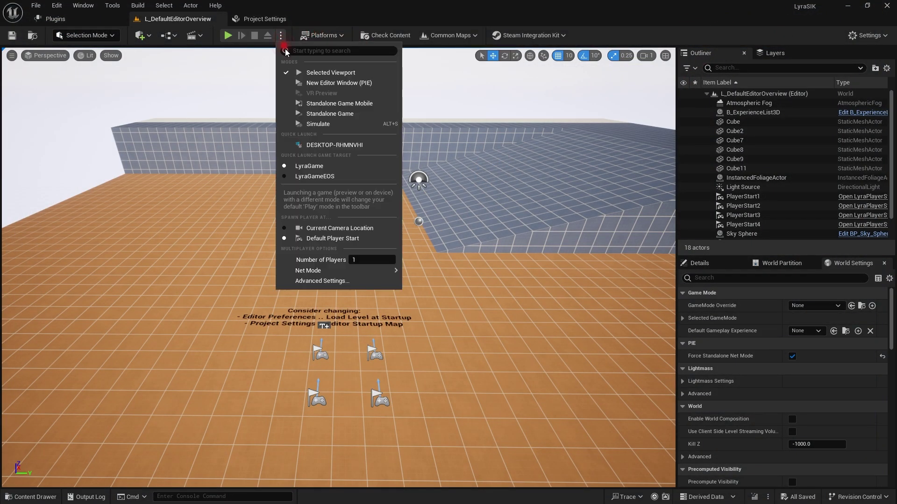
left_click(36, 5)
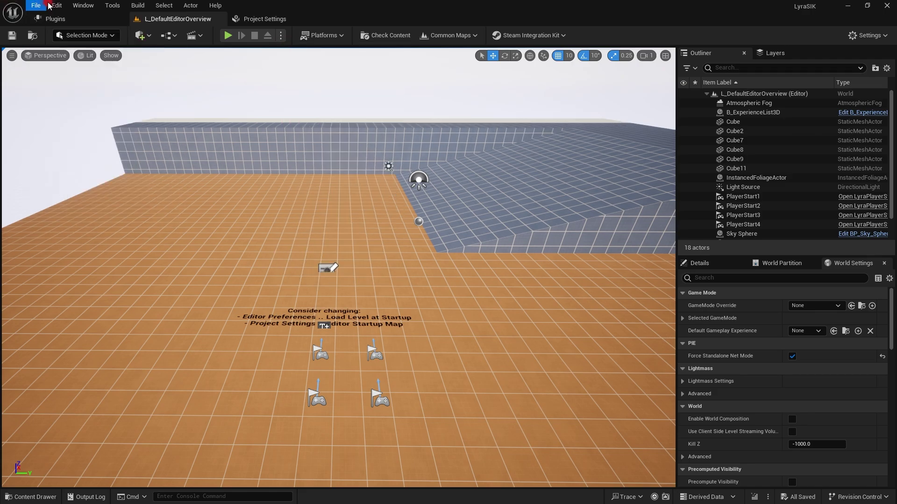
left_click(57, 5)
left_click(80, 148)
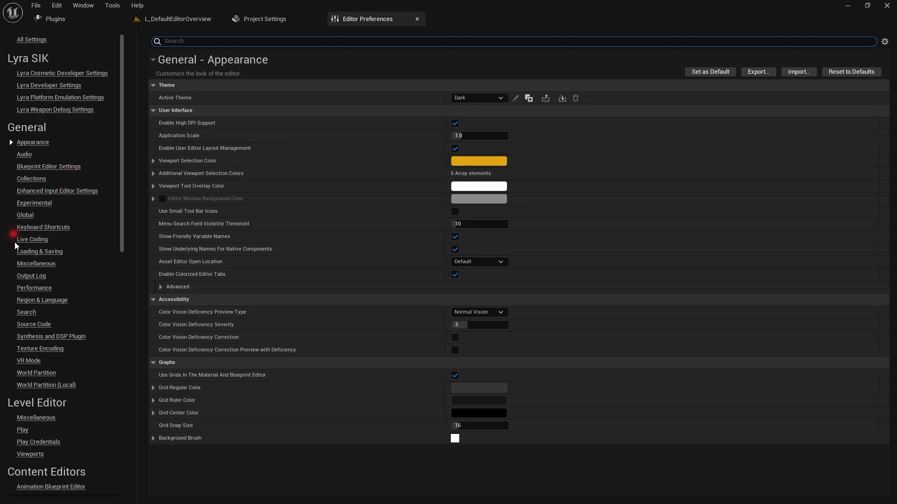
left_click(23, 429)
left_click(457, 423)
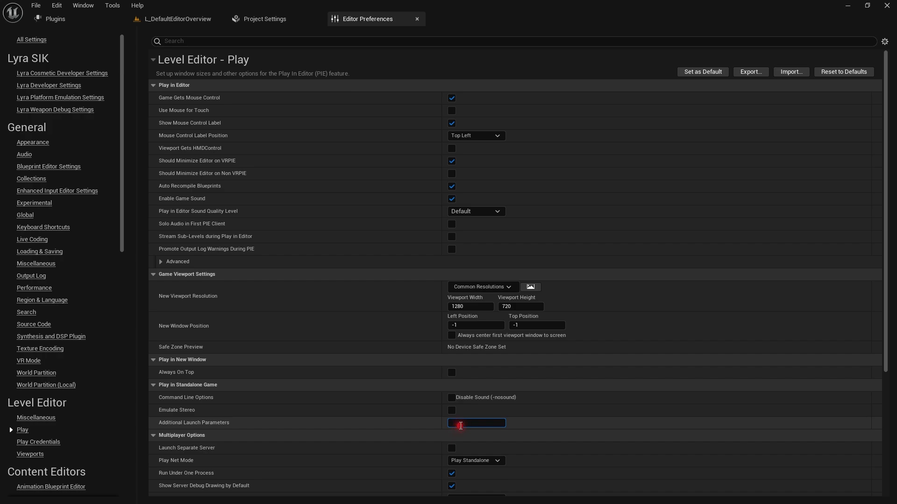
type("-log")
left_click(177, 18)
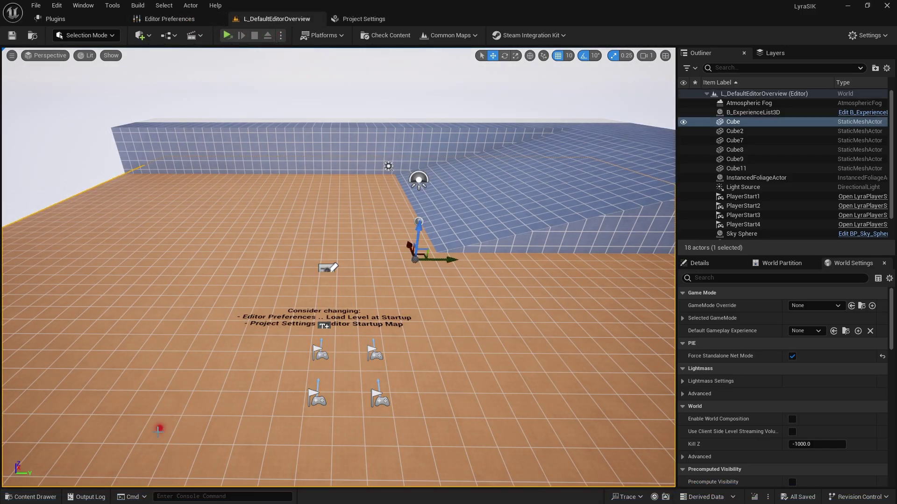
left_click(87, 497)
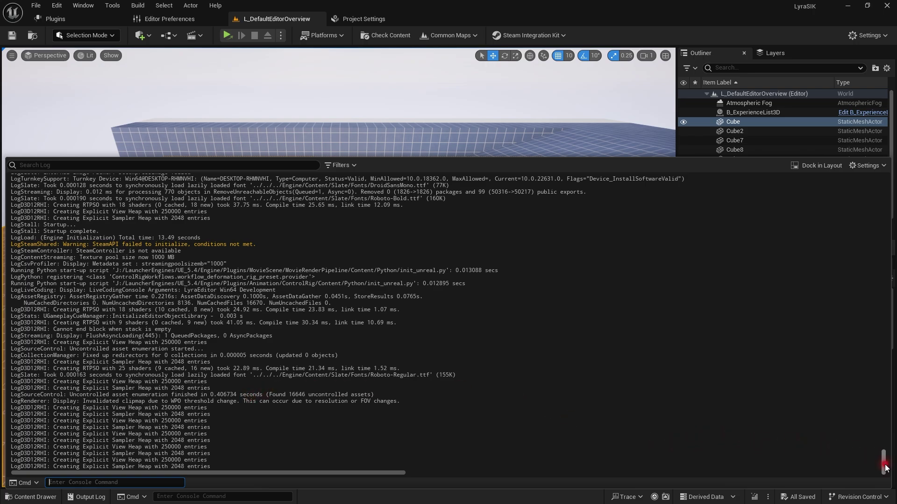
left_click_drag(883, 463, 875, 246)
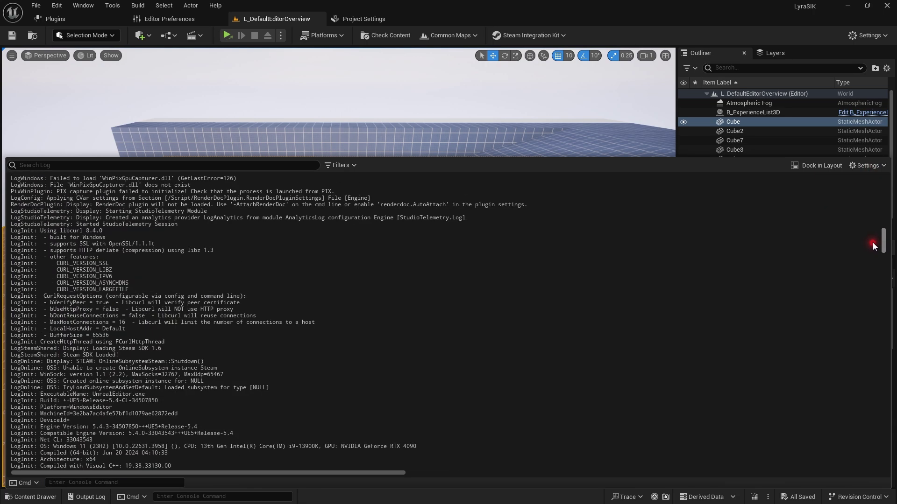
left_click(196, 308)
left_click_drag(222, 362, 116, 356)
left_click(206, 317)
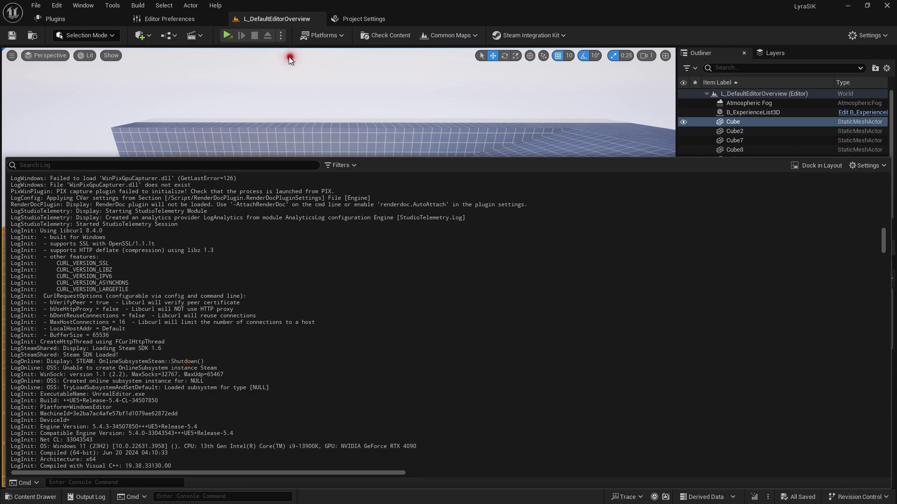
left_click(241, 37)
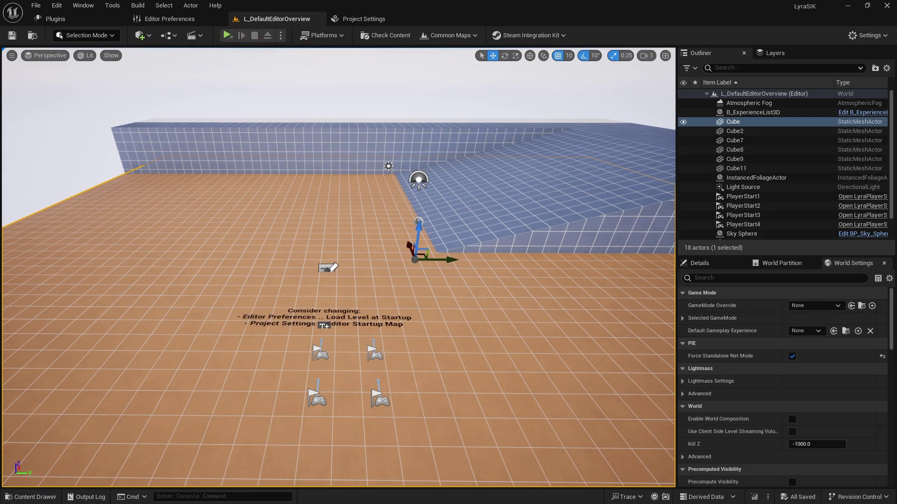
Load L_LyraFrontEnd, run it as a Standalone Game, and choose Play Lyra > Start a Game.
left_click(436, 36)
left_click(449, 50)
left_click(226, 35)
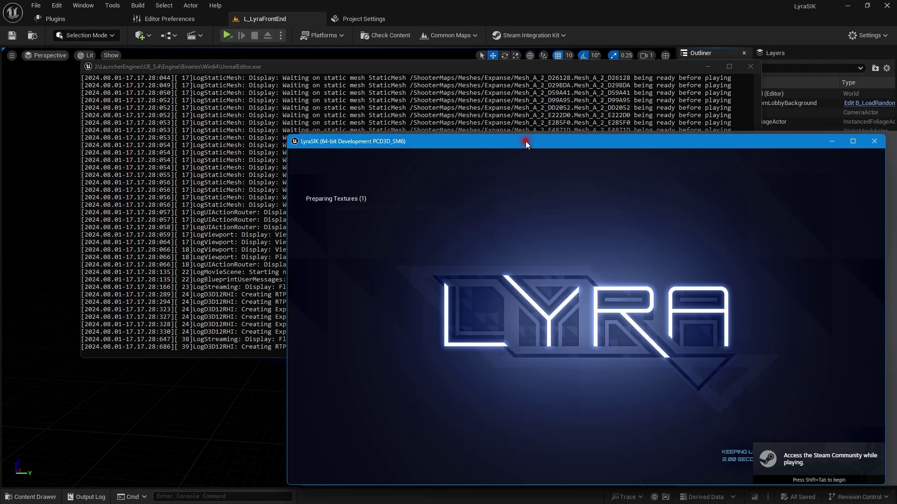
left_click_drag(526, 141, 408, 72)
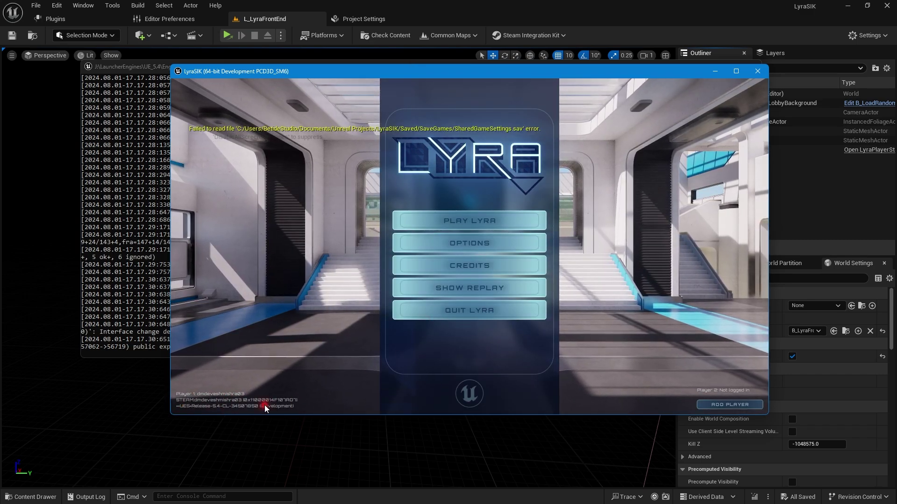
left_click(535, 221)
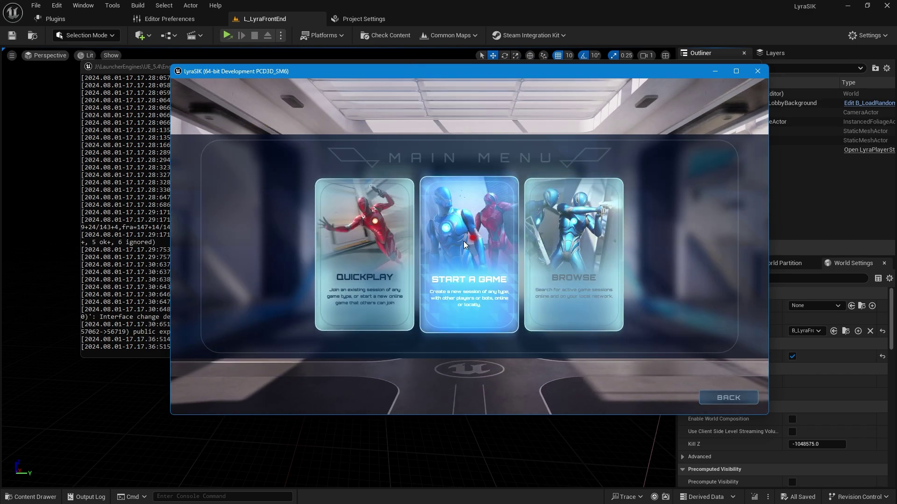
left_click(475, 251)
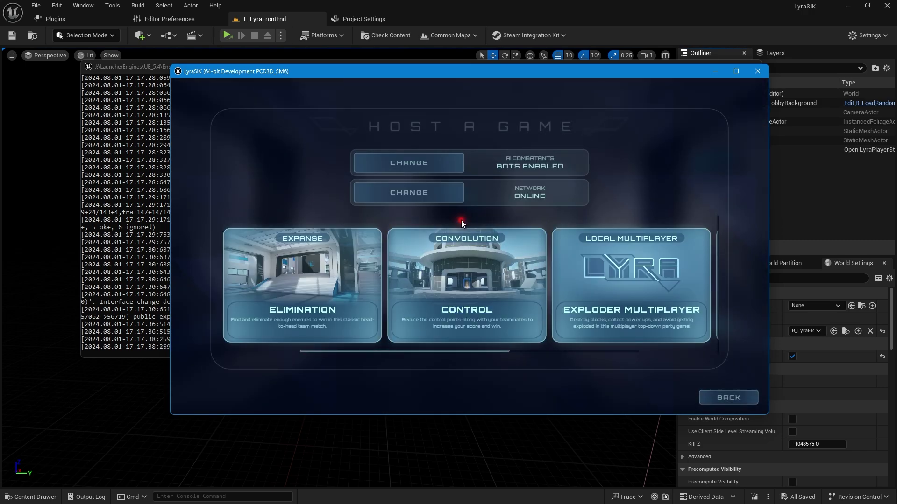
Host a Control match on Convolution, check the console log, then move the red-team character.
left_click(445, 266)
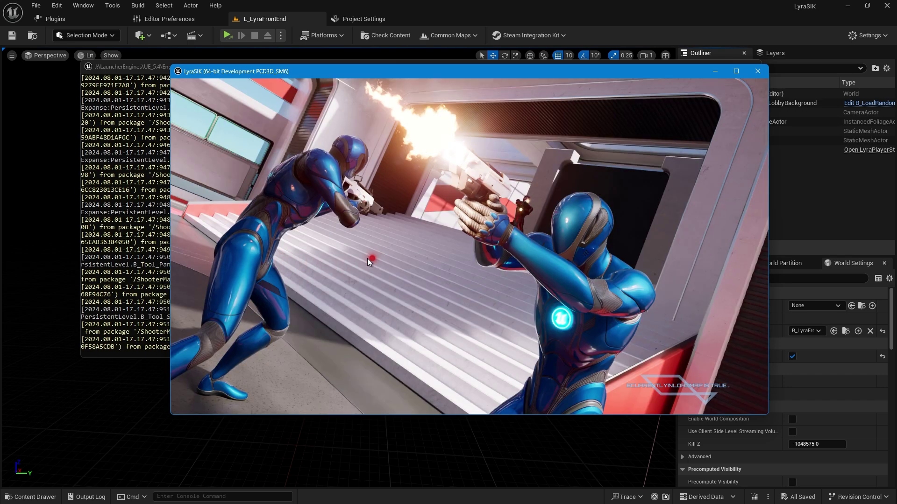
left_click(133, 262)
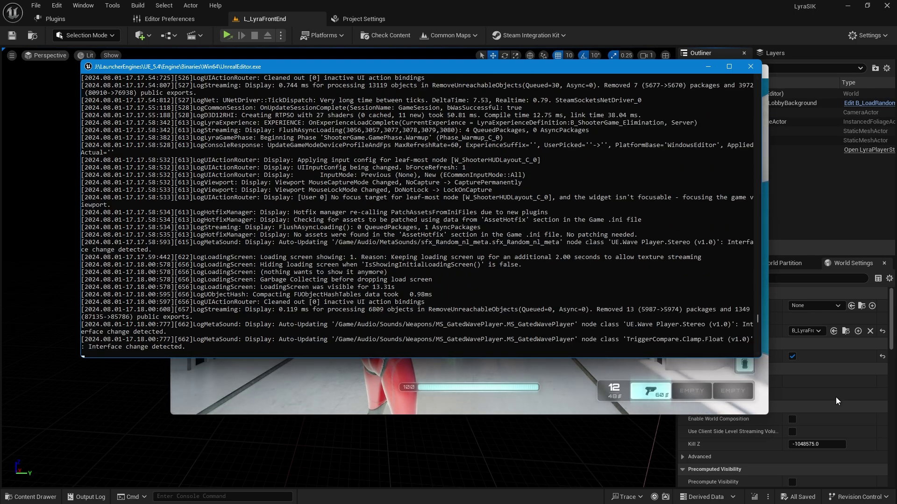
left_click(590, 382)
key("w")
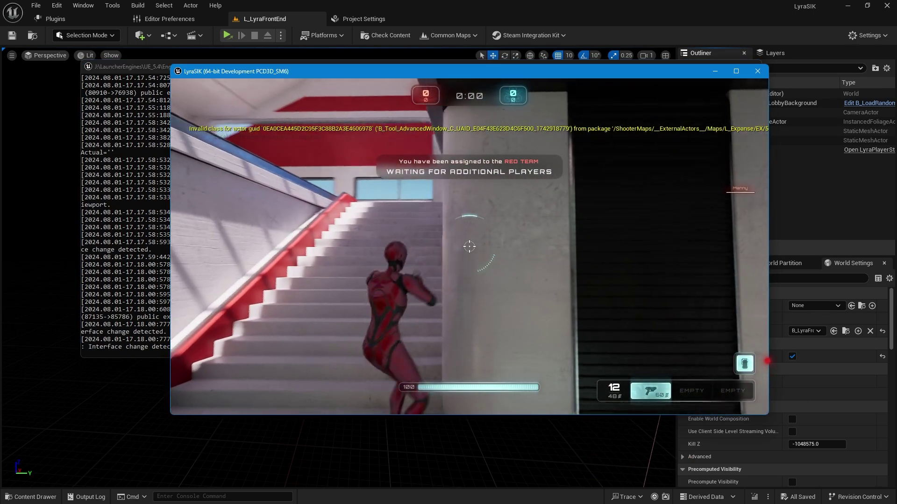